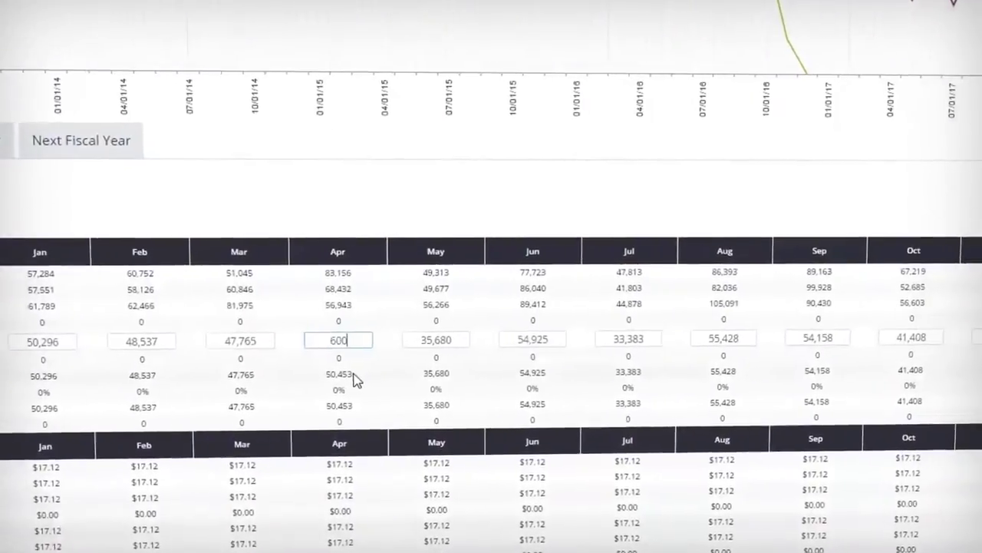
Finish entering 60,000 as the April 2017 plan and check the raised Udf point on the chart
type("000")
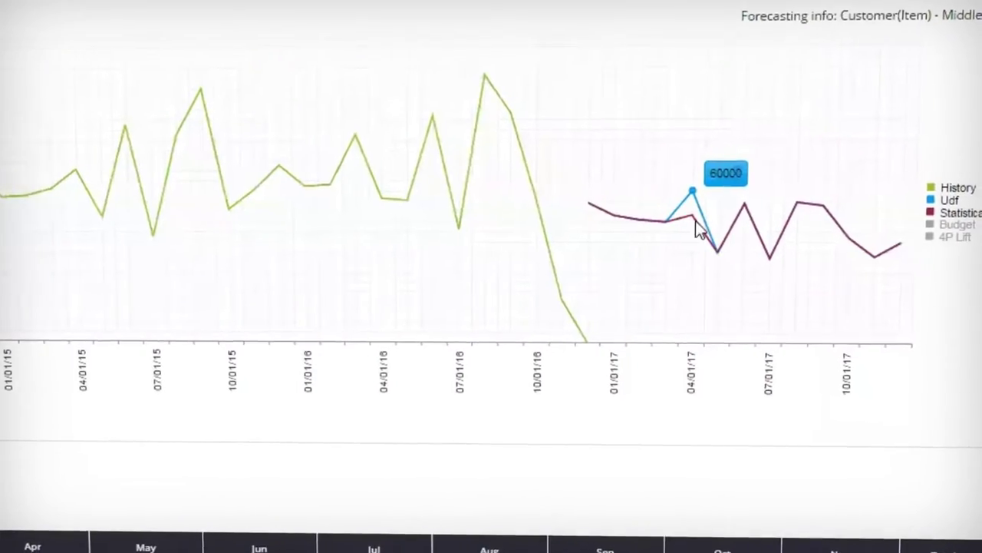
left_click(529, 279)
left_click(519, 306)
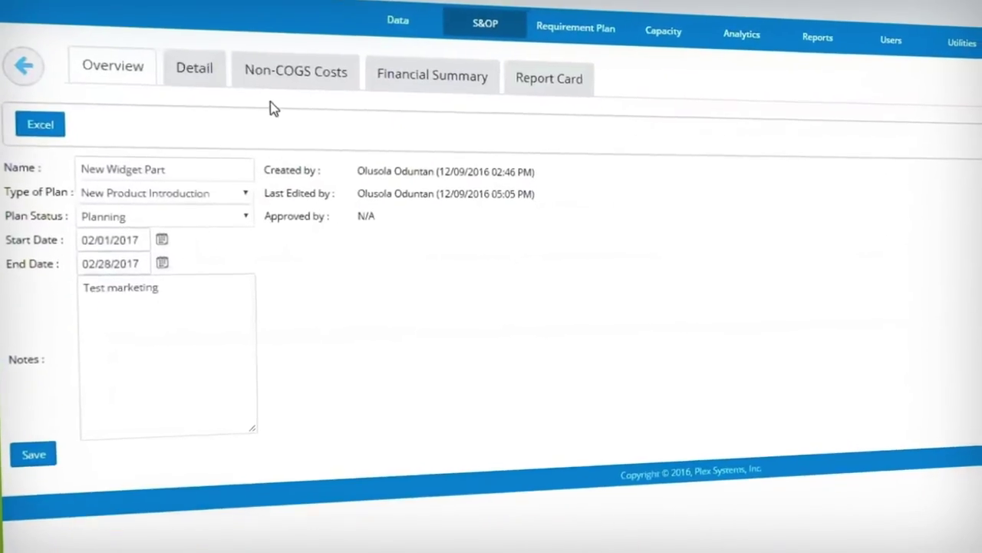
Open the S&OP 4-P item plan and replace January's 63,585 plan value with 50,000
left_click(200, 64)
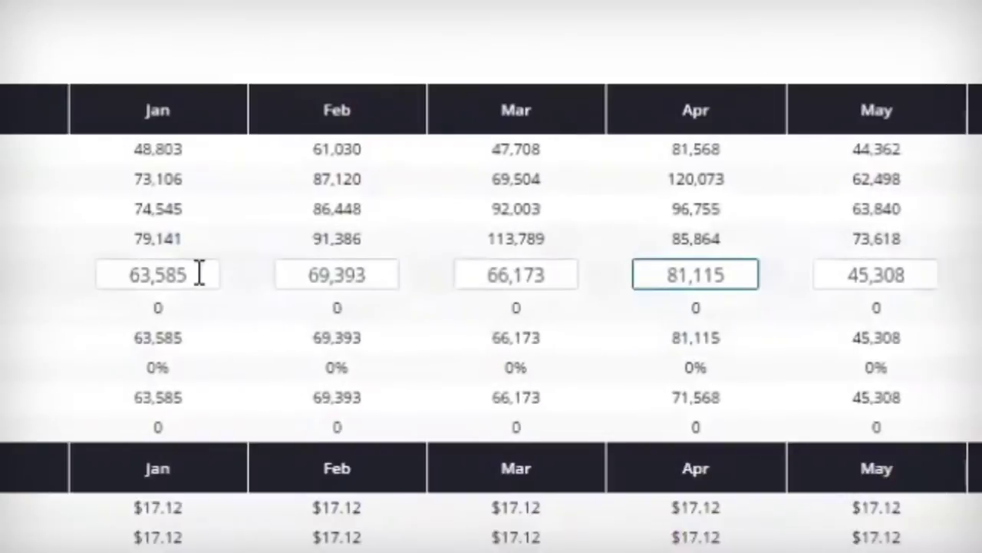
left_click_drag(199, 274, 116, 271)
type("50000")
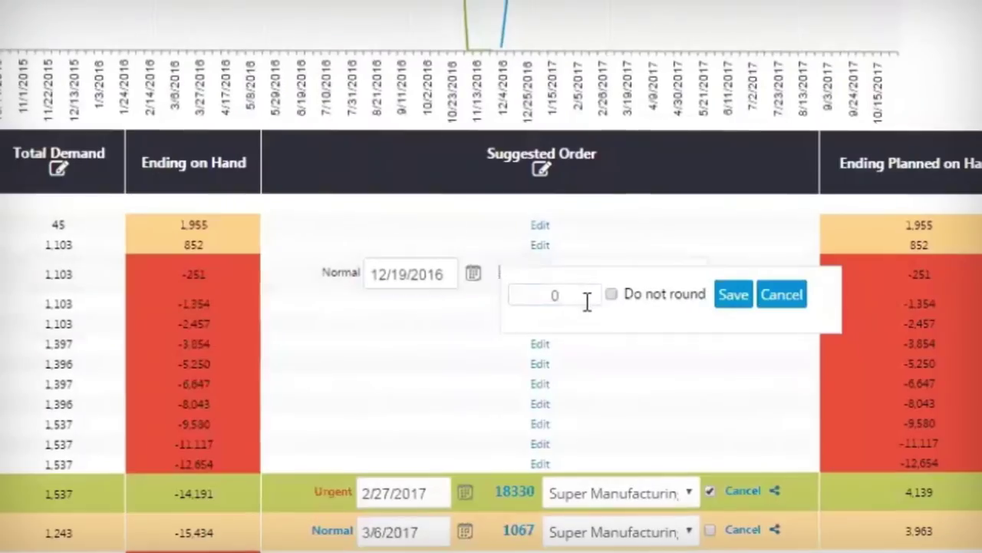
Enter a 1,500-unit suggested order for 12/19/2016, then scroll through the Widget 5 and Widget 1 item plans
key("BackSpace")
type("1500")
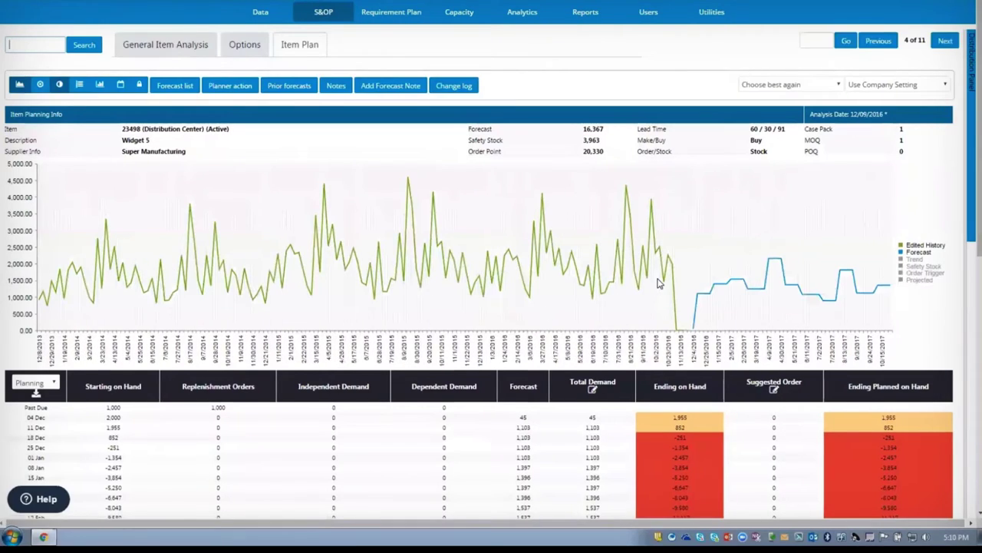
scroll(658, 283, "down", 2)
scroll(715, 390, "down", 1)
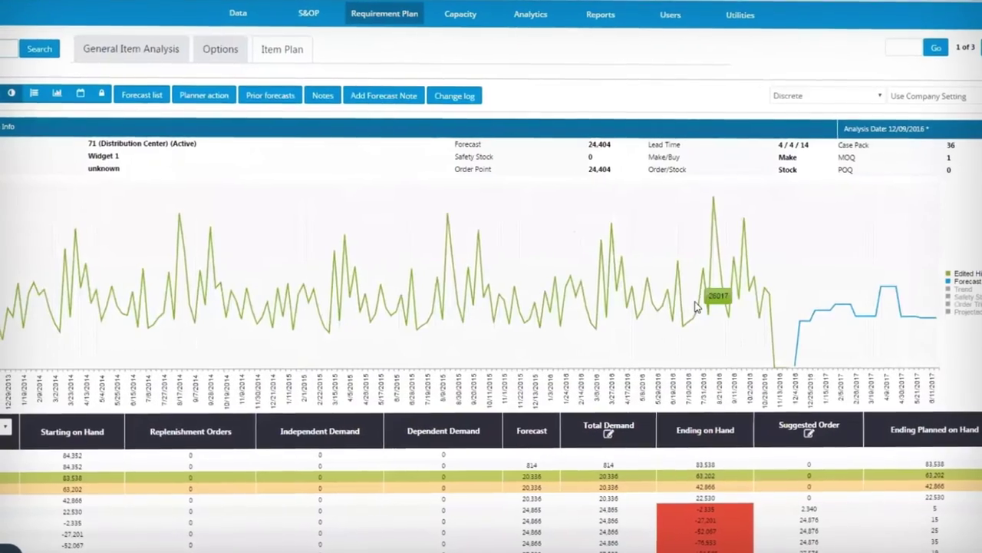
scroll(691, 277, "down", 1)
scroll(706, 284, "down", 1)
scroll(718, 293, "down", 1)
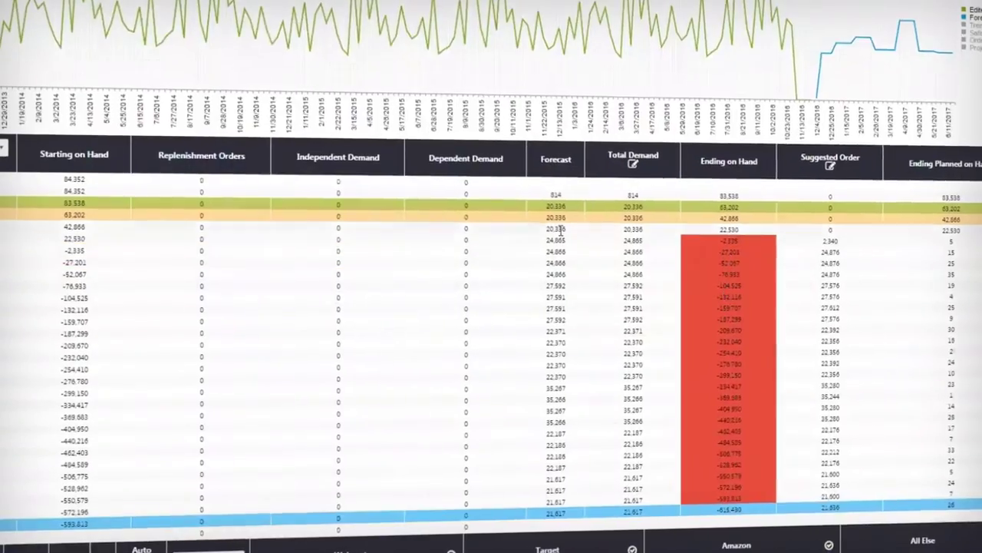